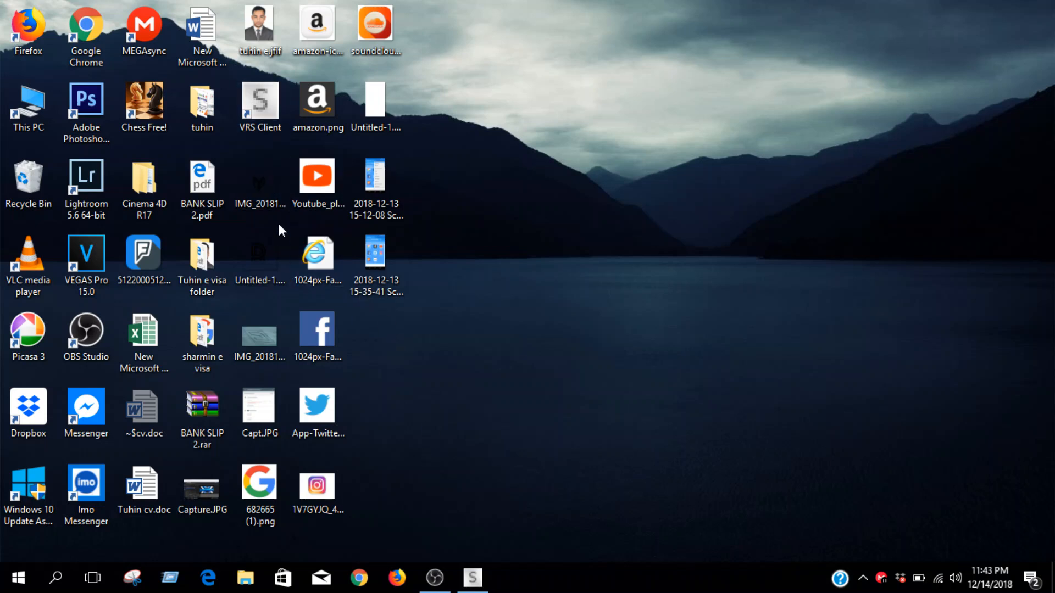
Open the VRS client and enter the sign-in command with the agent's sign-on code
left_click(487, 580)
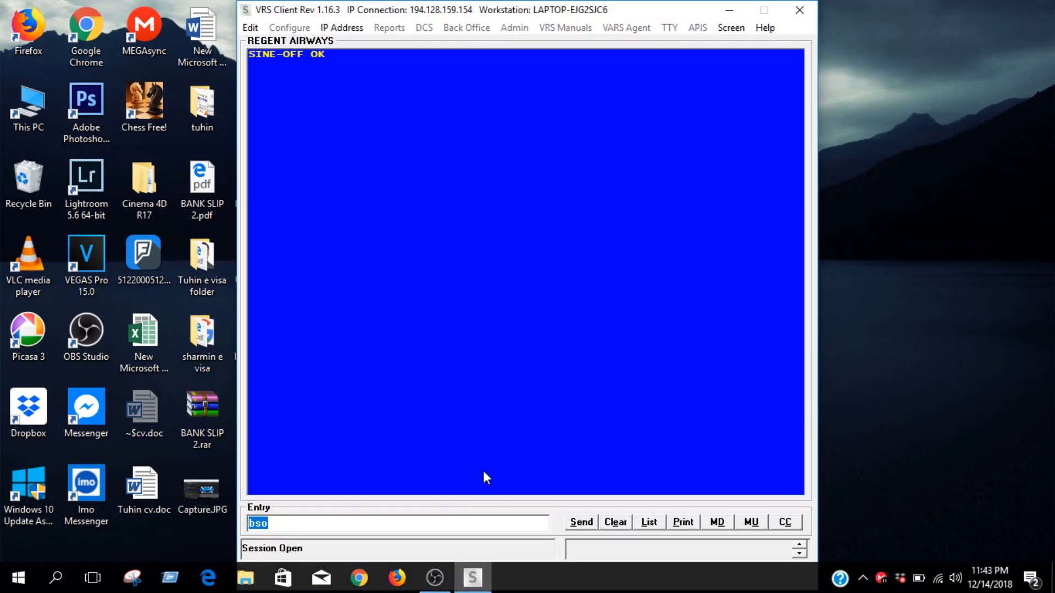
type("bsia*******")
key("Return")
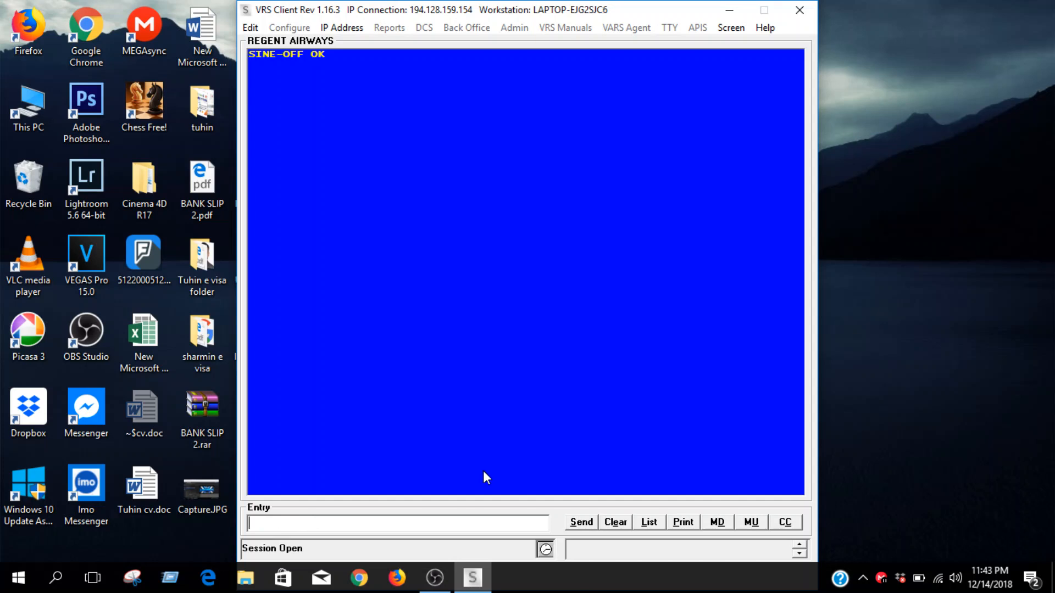
Enter the agent password at the password control prompt to sign on
type("**")
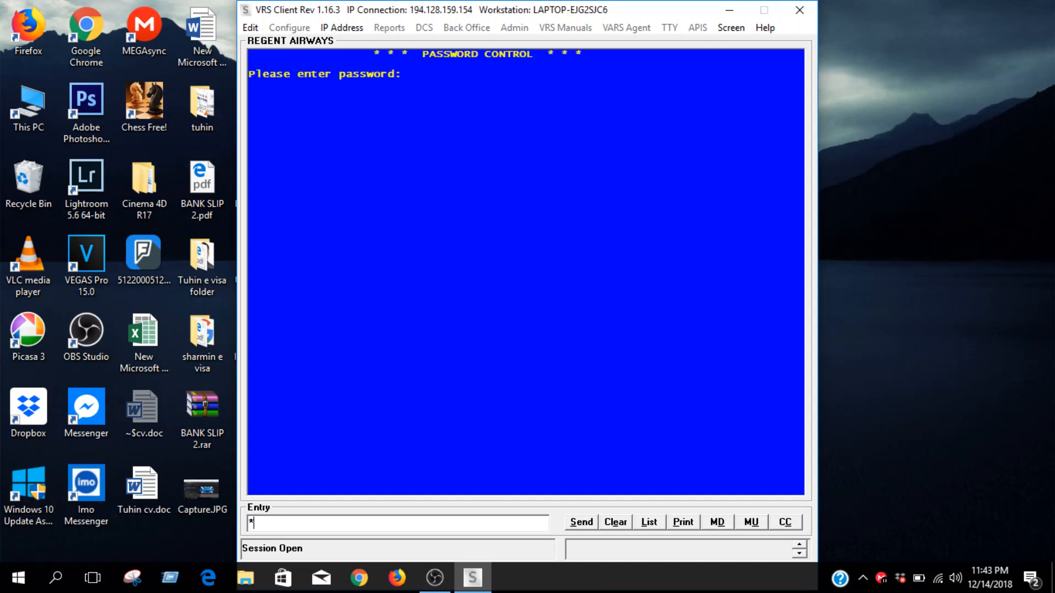
type("******")
key("Return")
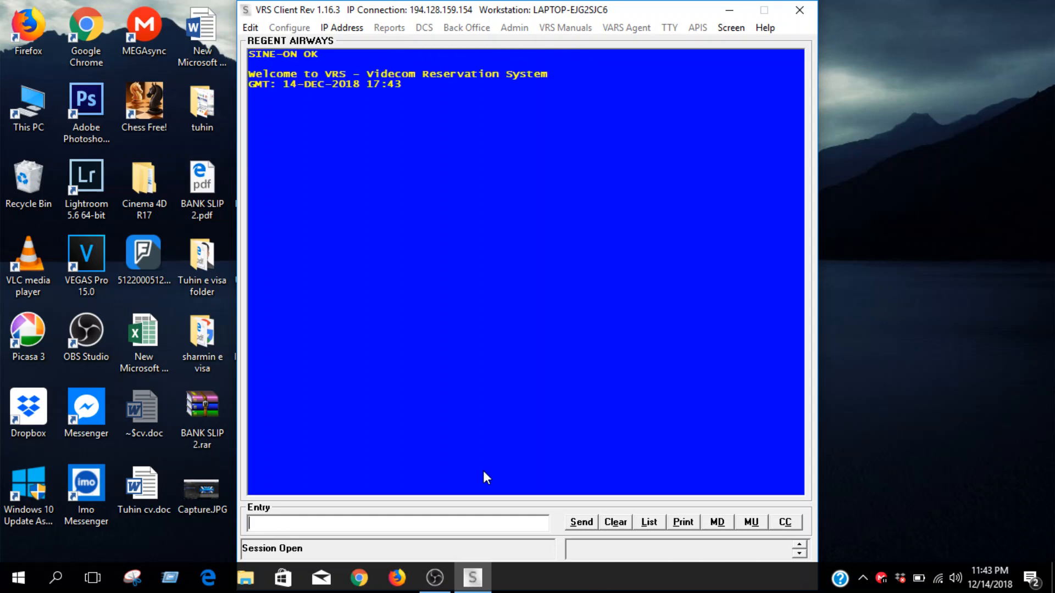
Display DAC to KUL availability for 10 January and sell one seat on option 1
type("a")
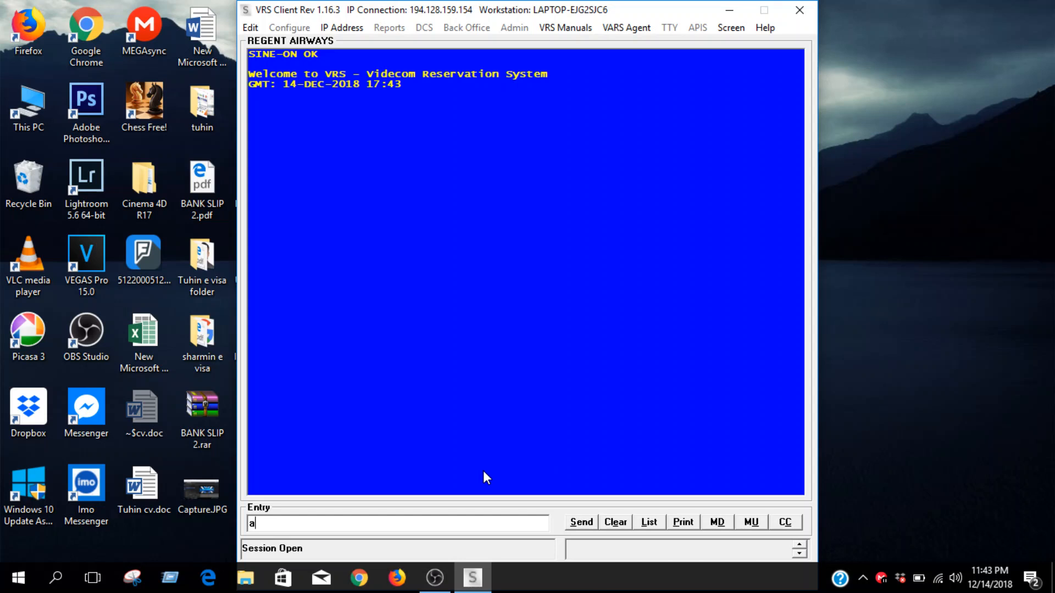
type("10jandacku")
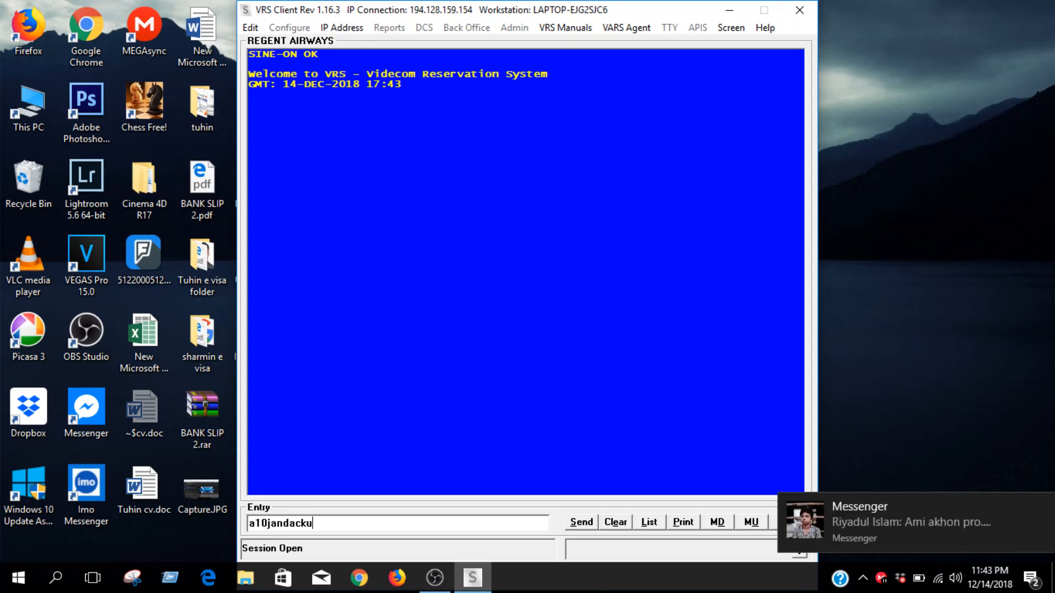
type("l")
key("Return")
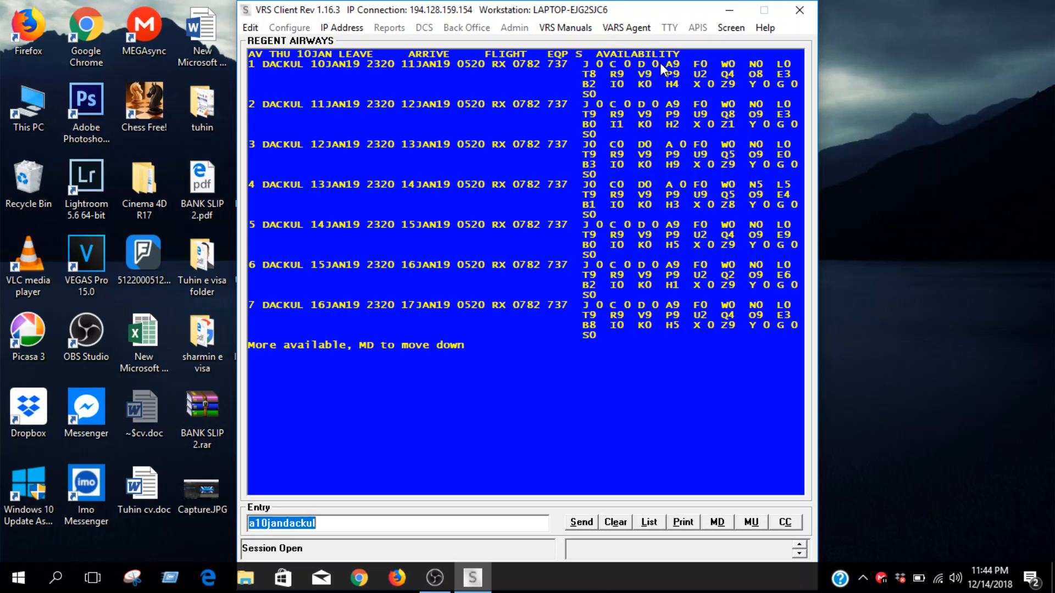
type("n1p1")
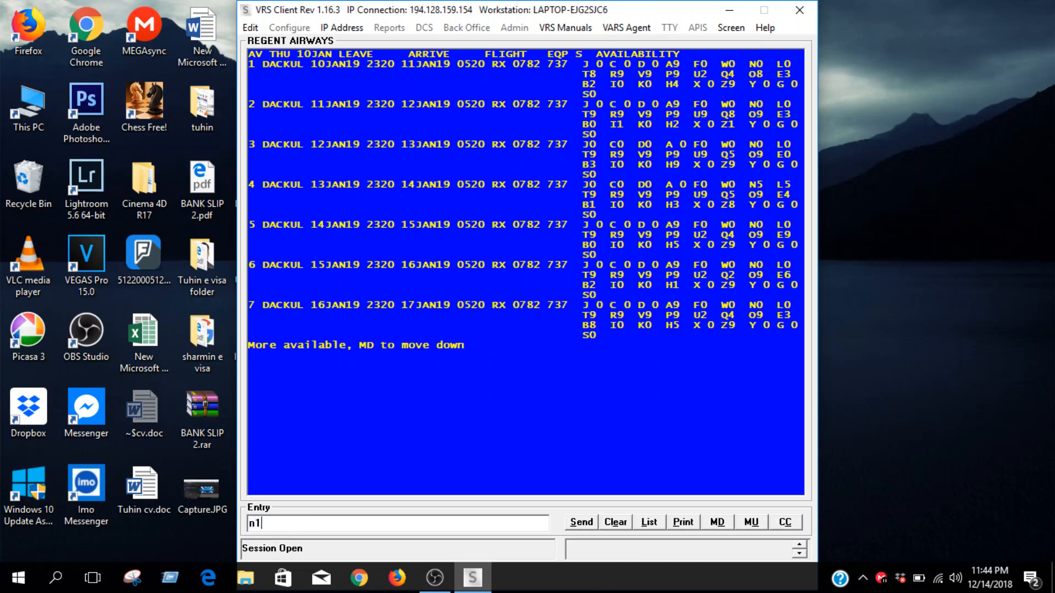
key("Return")
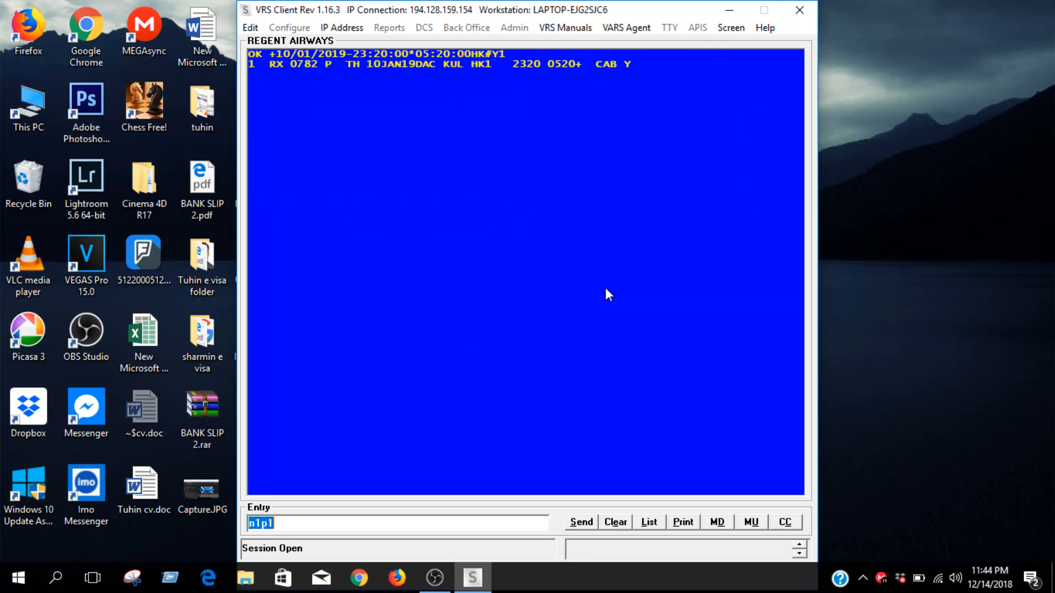
Display KUL to DAC availability for 15 January and sell one seat on option 1
type("a15jankuldac")
key("Return")
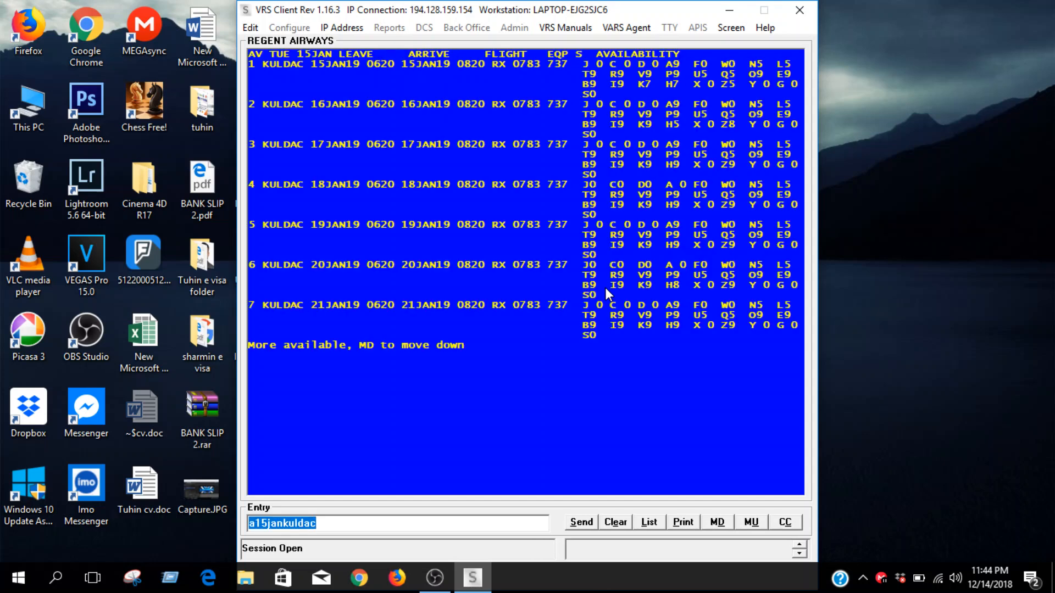
type("n1")
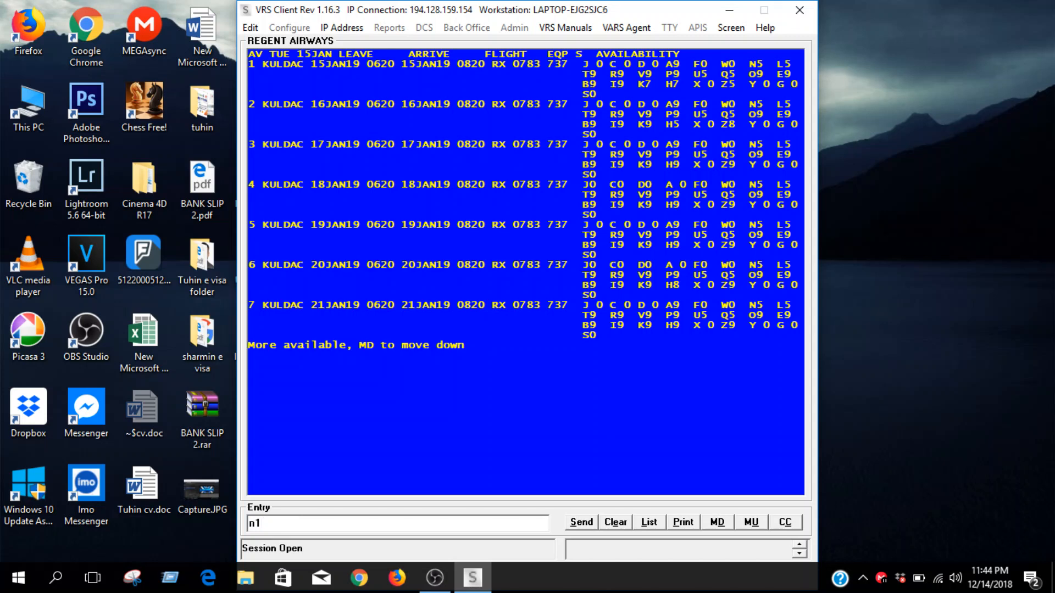
type("p1")
key("Return")
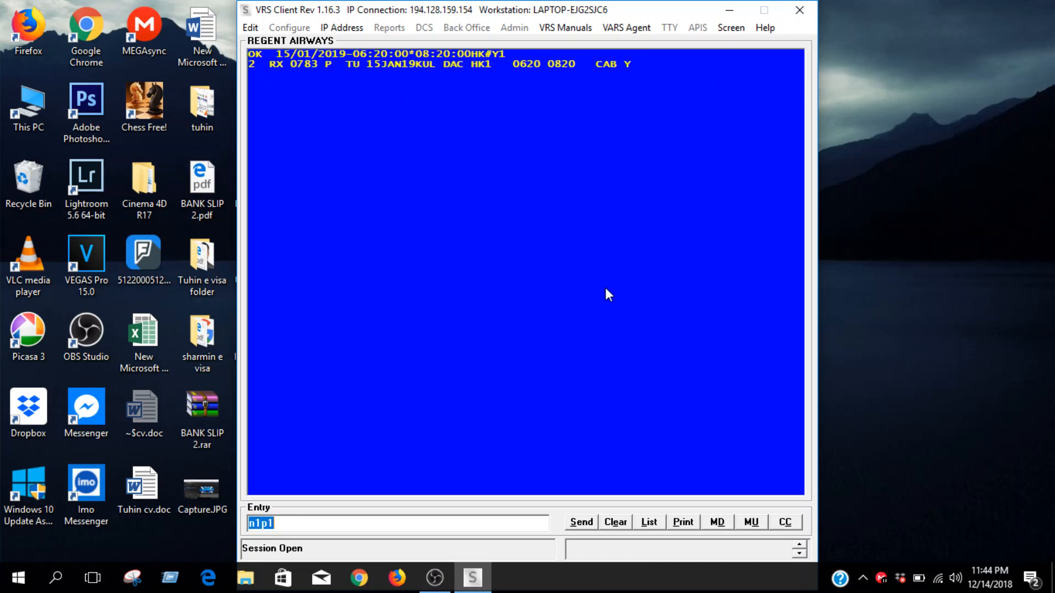
Display the booking record and request a fare quote for the itinerary
type("*r")
key("Return")
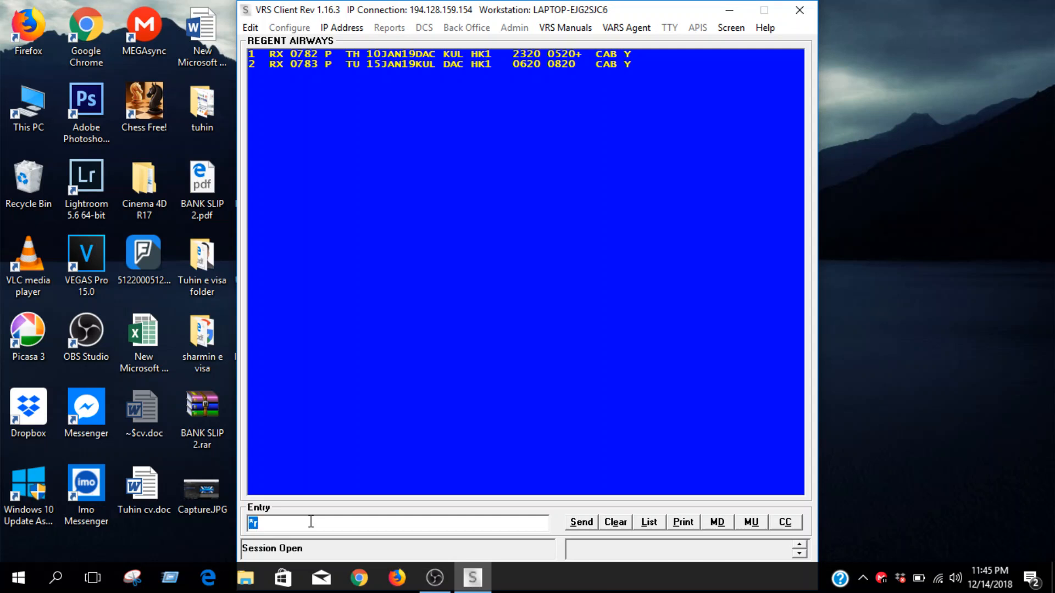
type("fgh")
key("BackSpace")
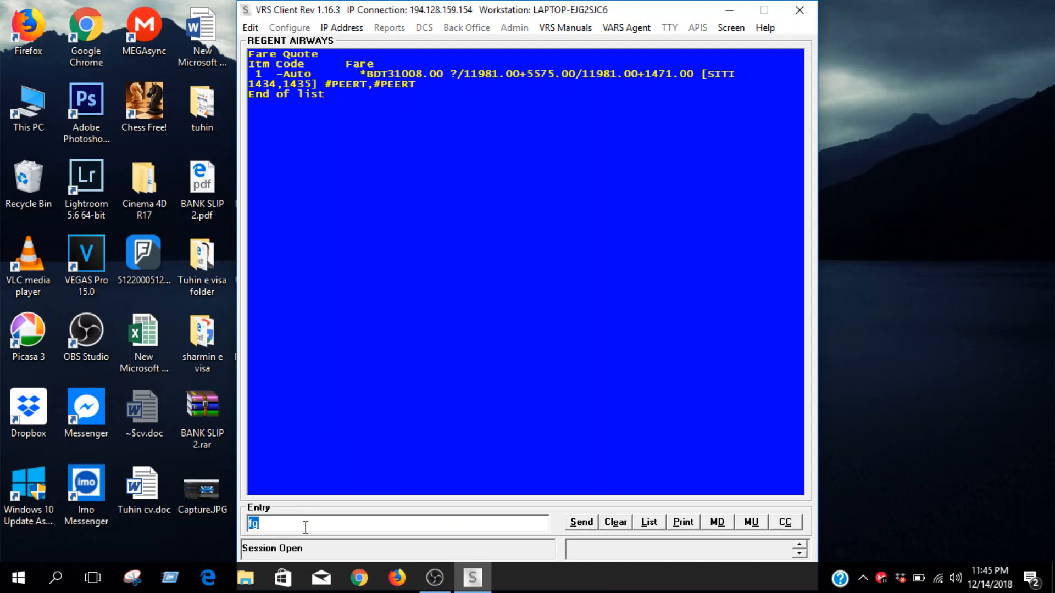
Add the passenger's surname and first name with title MR to the booking
key("Return")
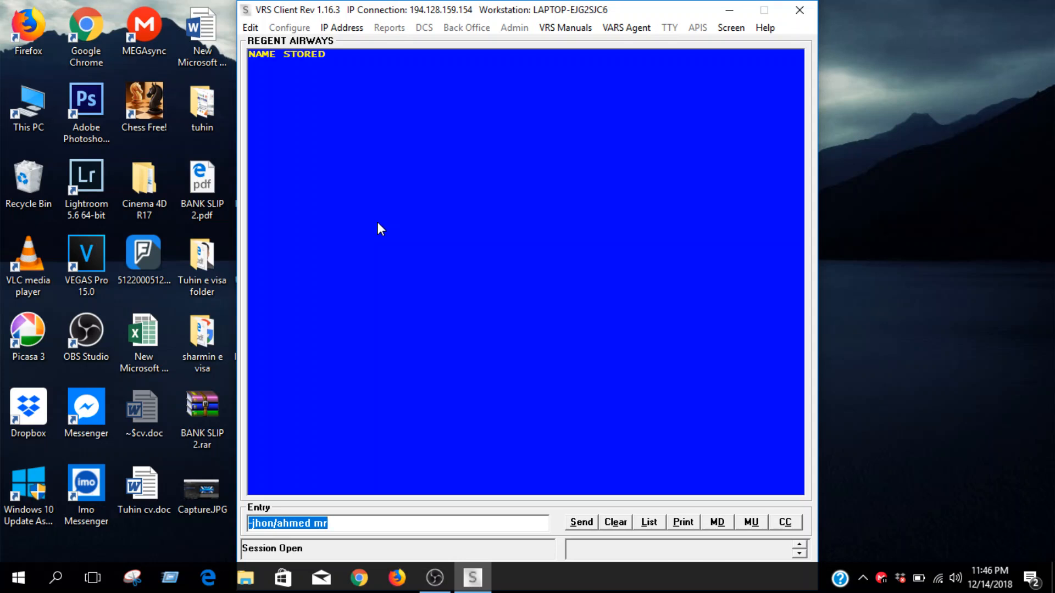
Add the passenger's mobile phone number as a contact on the booking
type("9m")
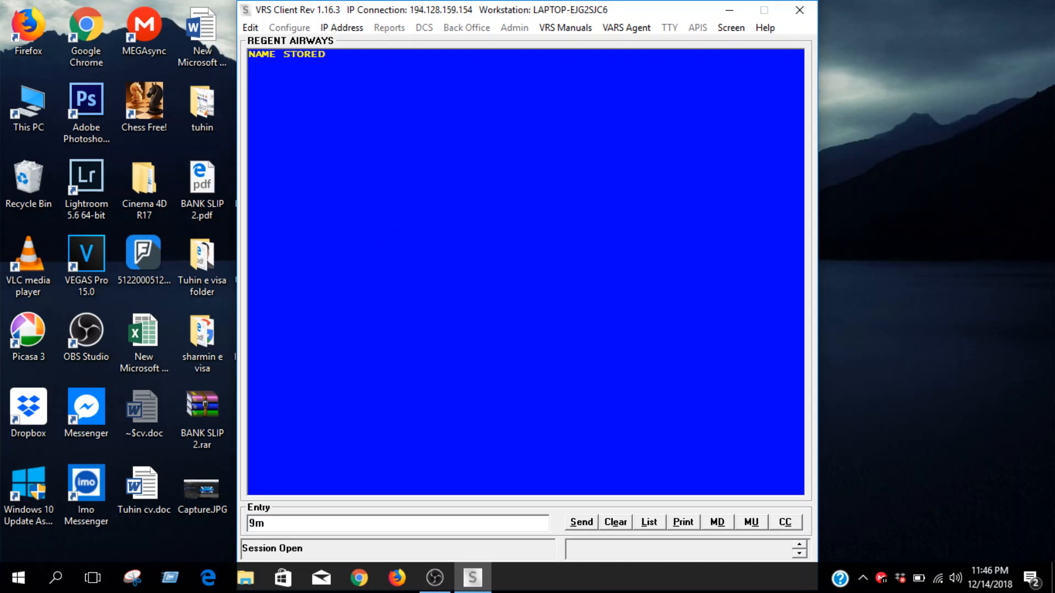
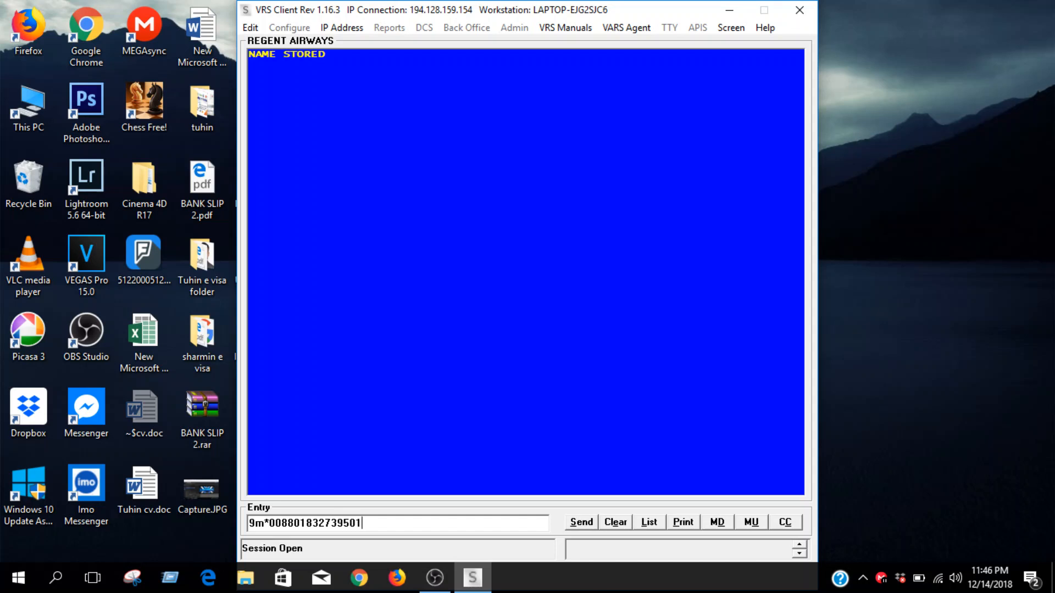
key("Return")
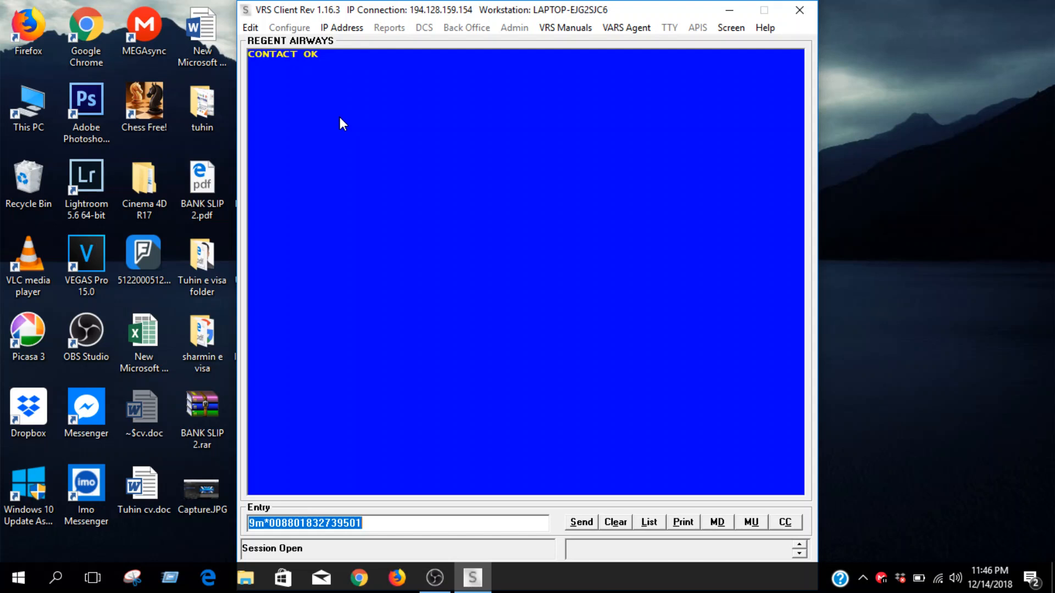
Add the passenger's passport DOCS entry with nationality BGD, passport number, birth date, gender M, expiry 12JAN20 and name
key("BackSpace")
type("4")
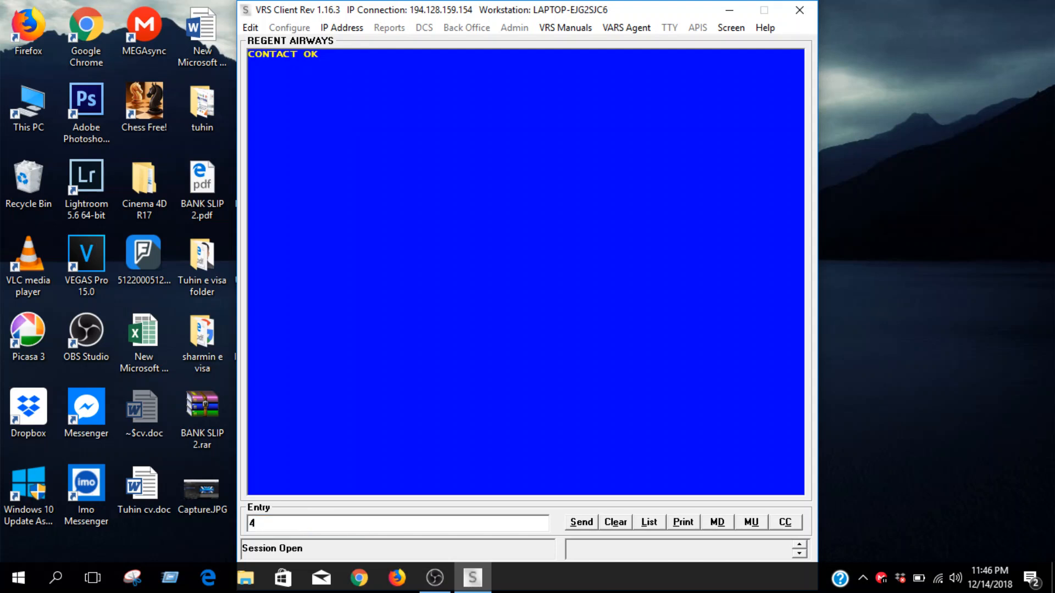
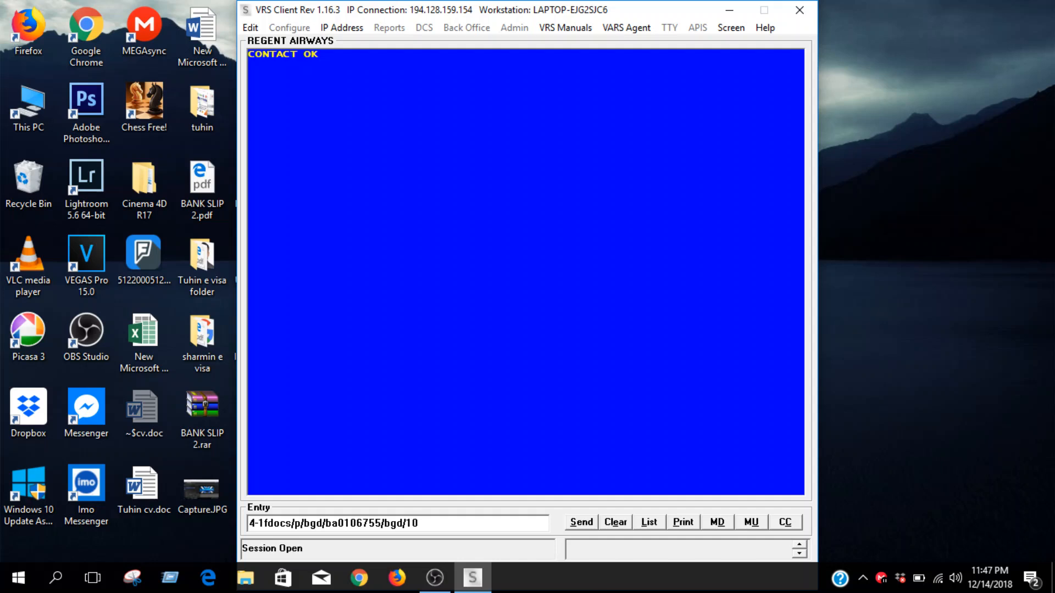
type("jan90/")
type("m/")
type("12jan20")
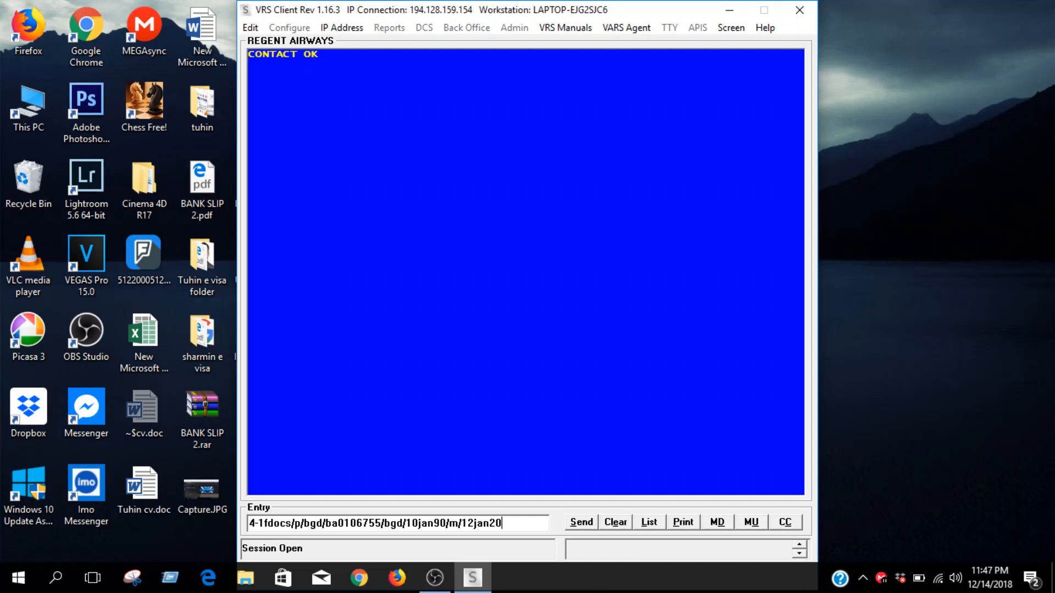
type("/")
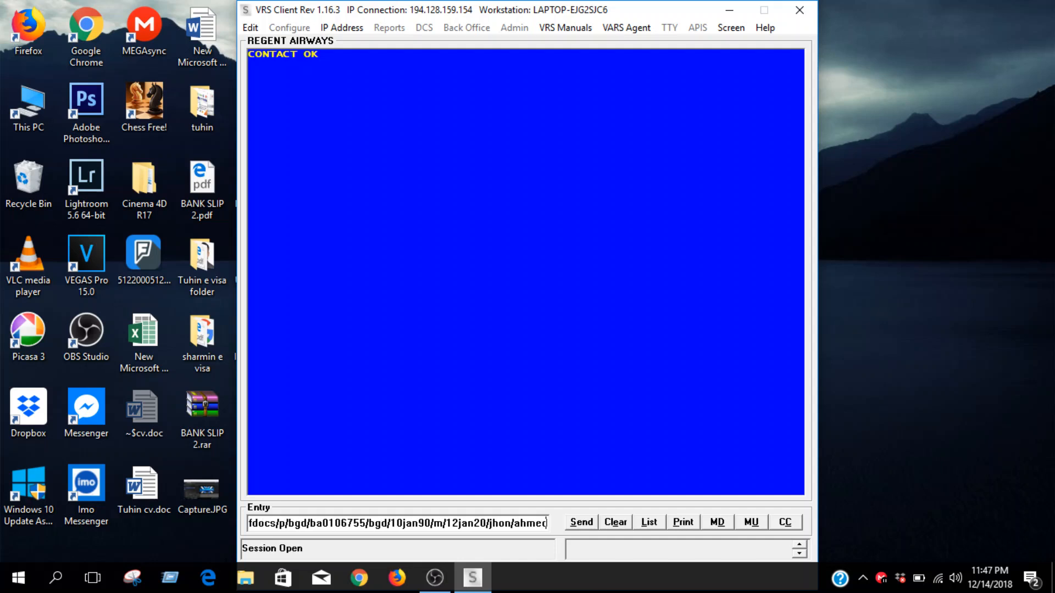
type("/mr")
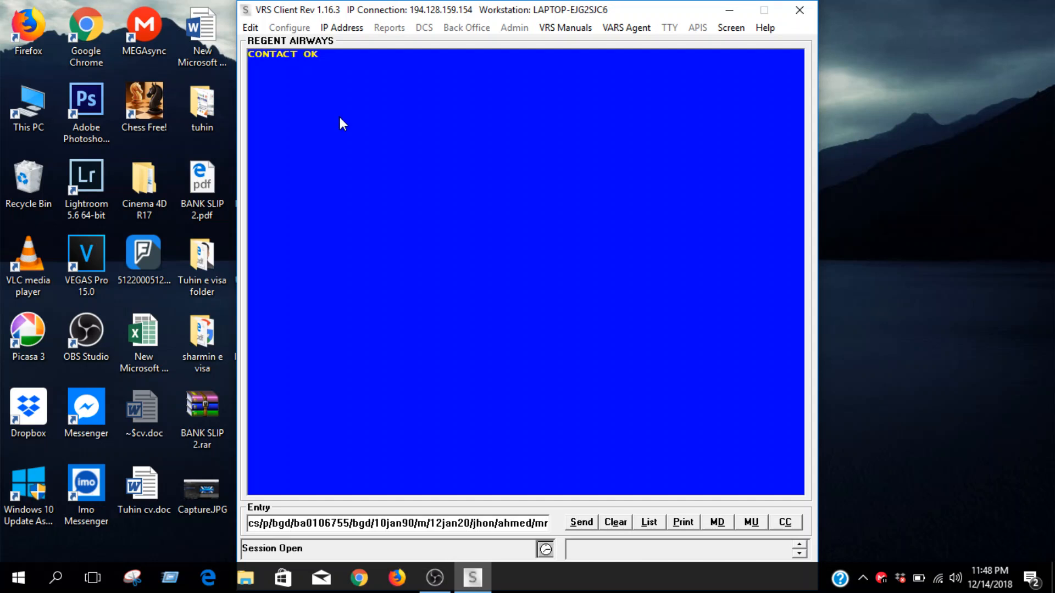
key("Return")
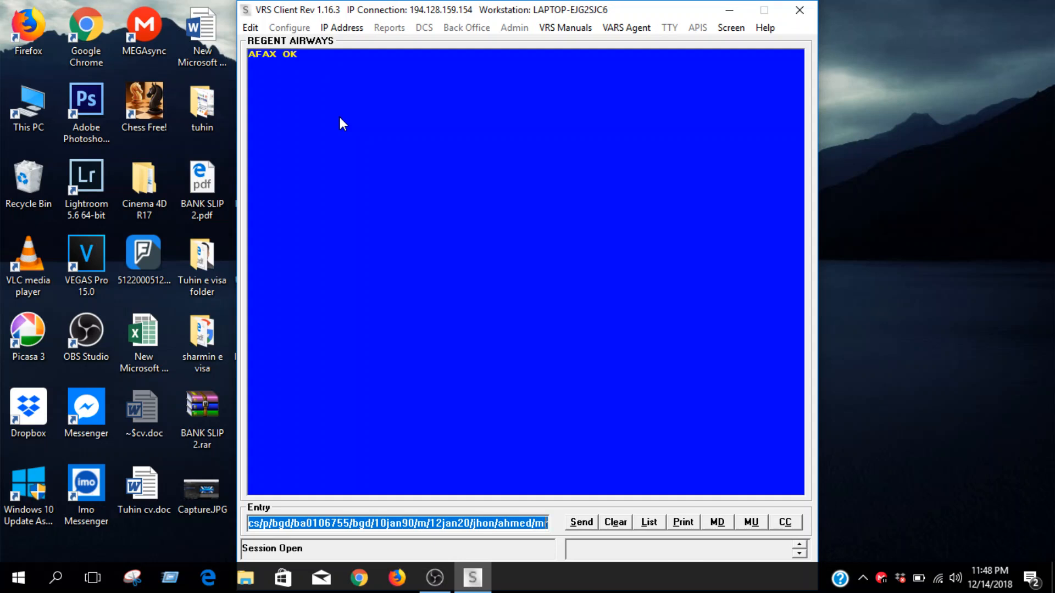
Redisplay the booking record
type("*")
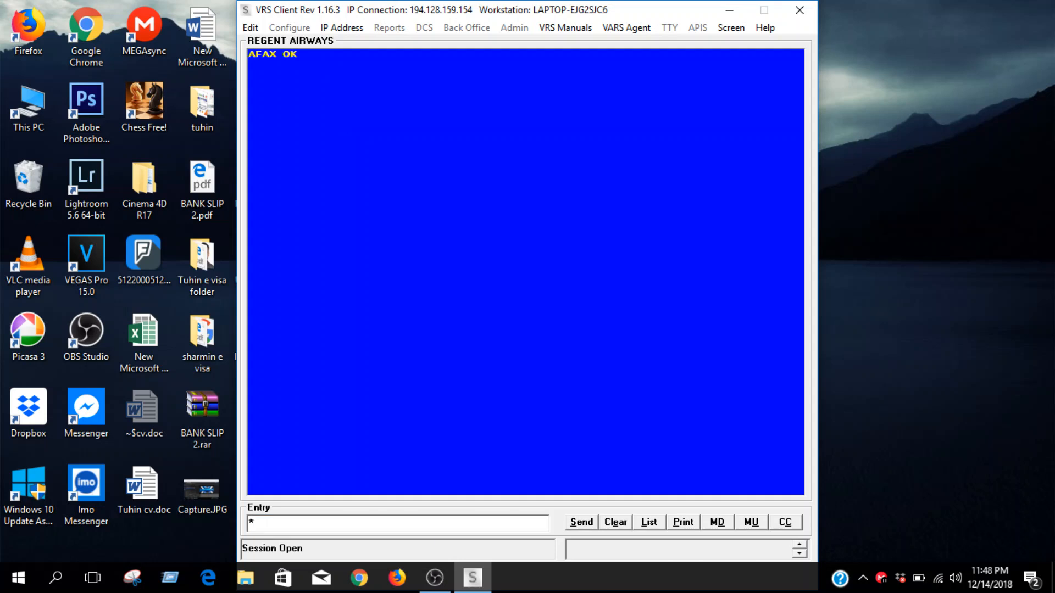
type("r")
key("Return")
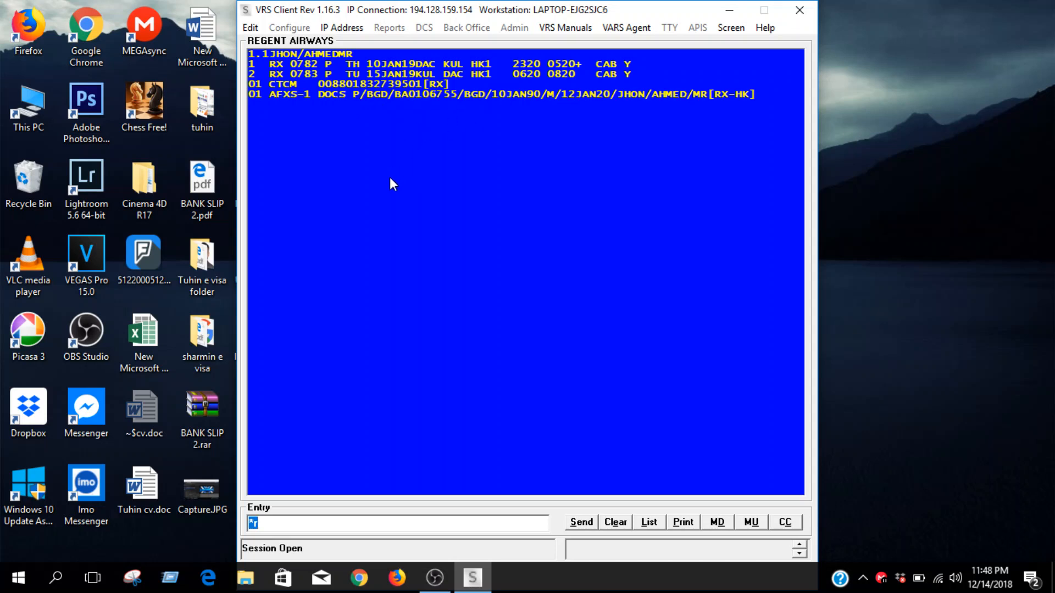
Add the passenger's e-mail address as a contact on the booking
type("9e*")
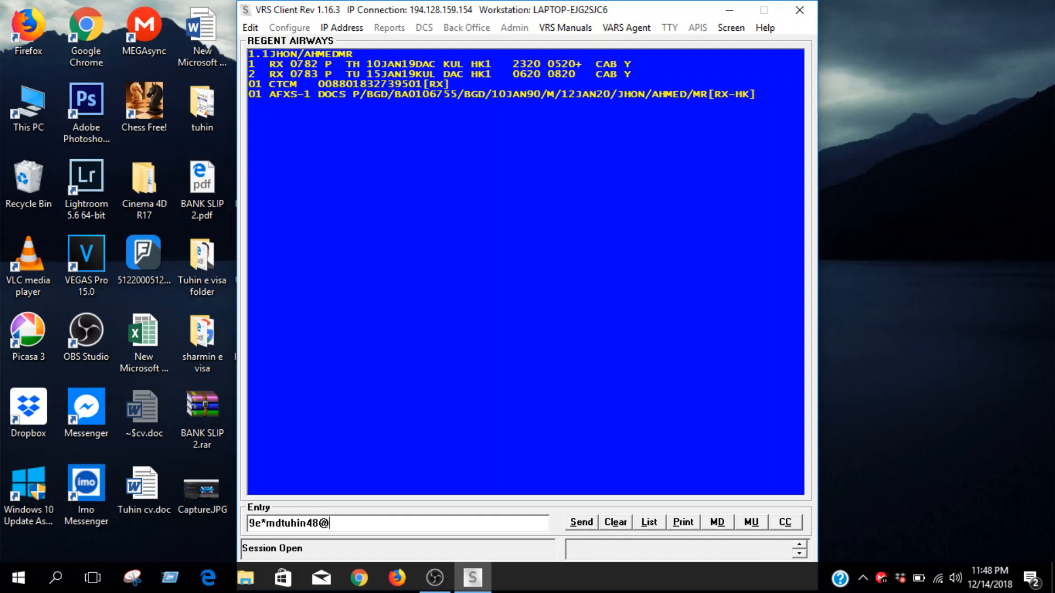
key("Return")
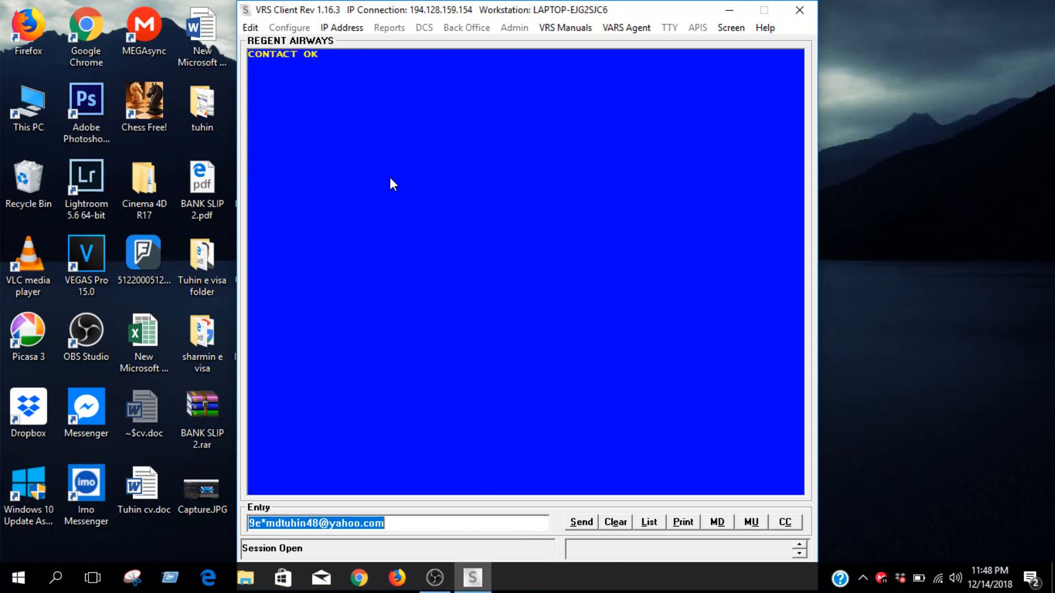
Redisplay the booking record and request a fare quote
type("*r")
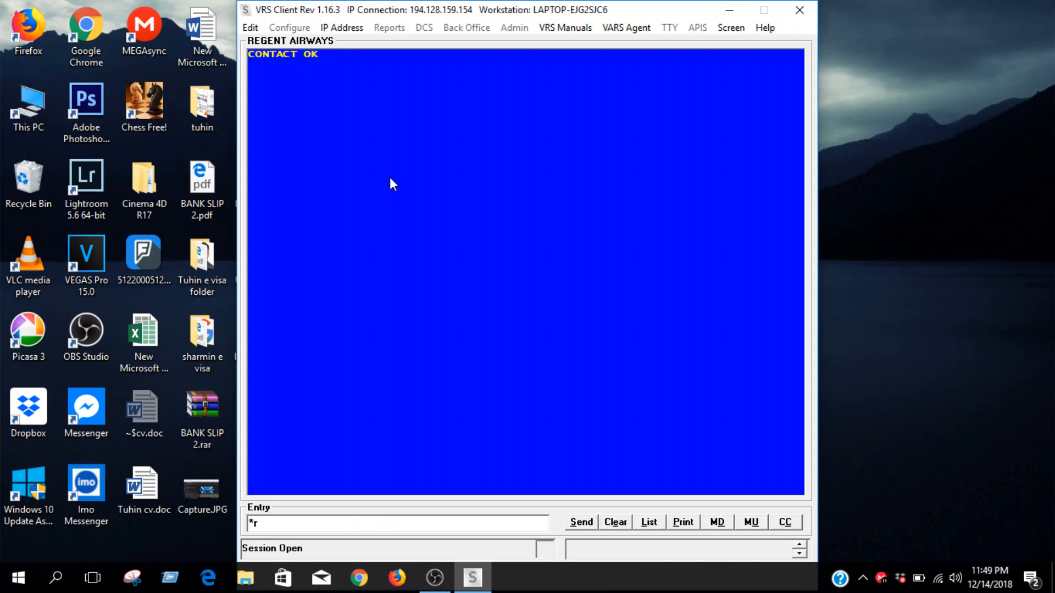
key("Return")
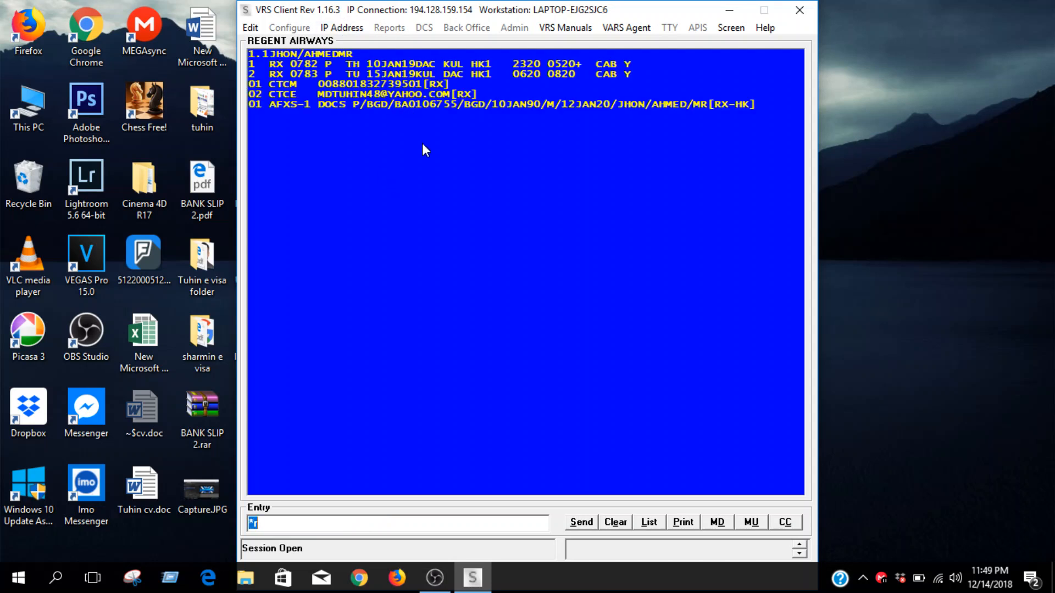
type("fq")
key("Return")
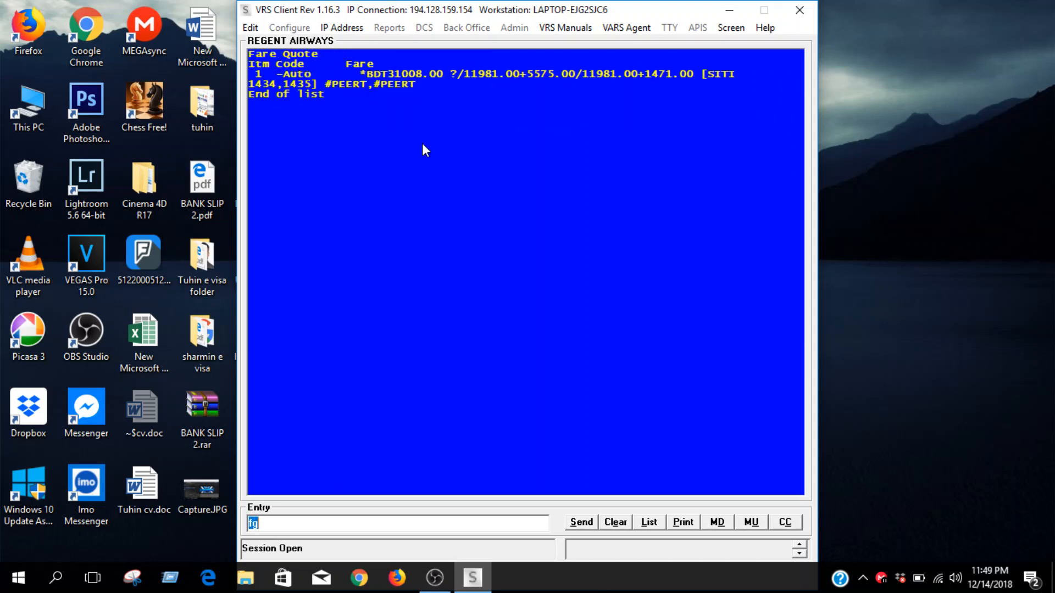
Store fare quote 1 and end the transaction with the record redisplayed
type("fs1")
key("Return")
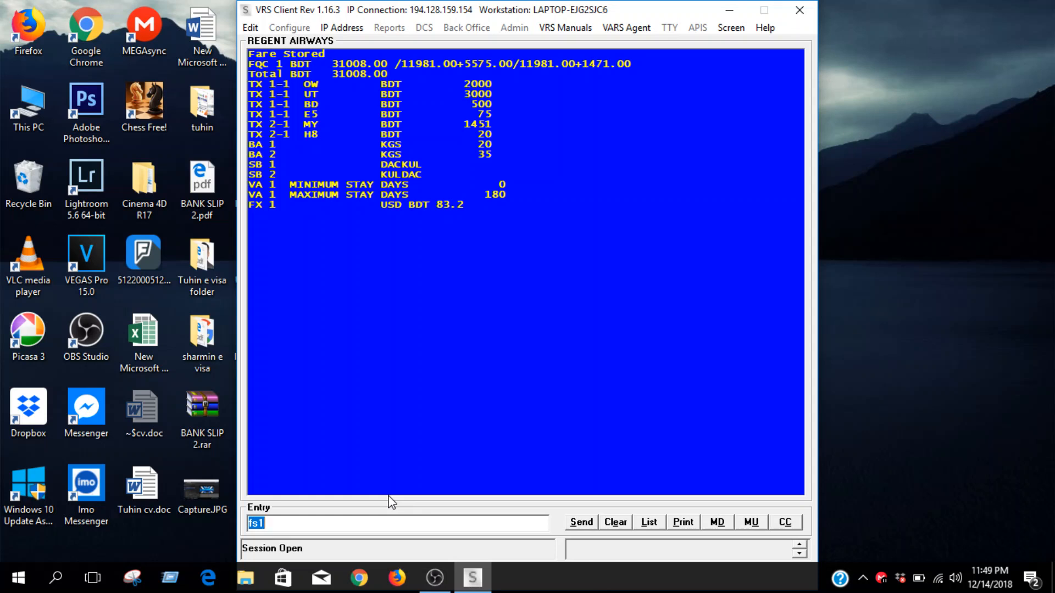
type("e*r")
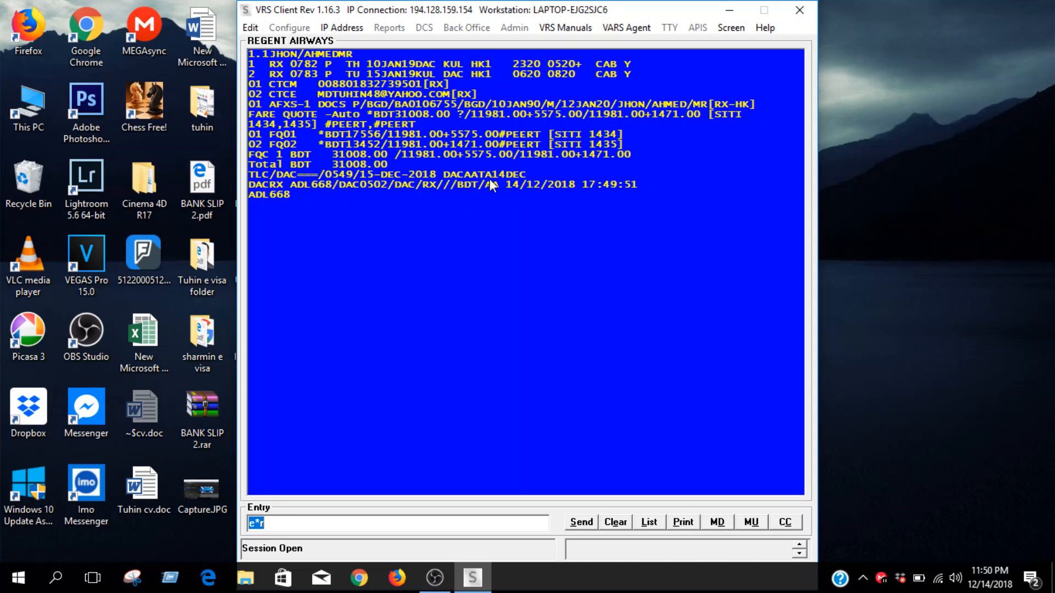
Close the VRS client window and switch to OBS
left_click(811, 10)
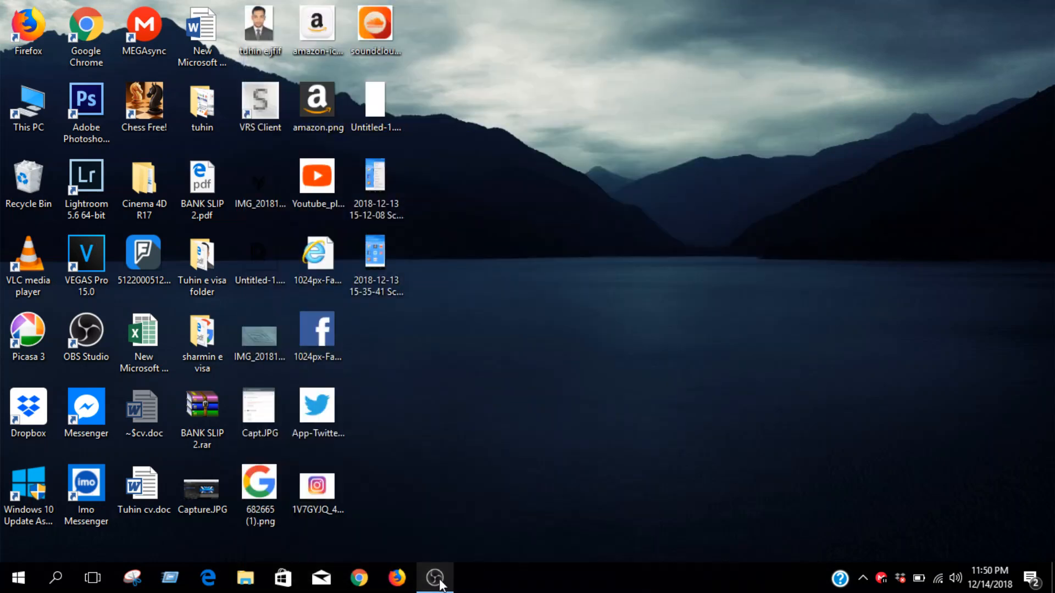
key("alt+Tab")
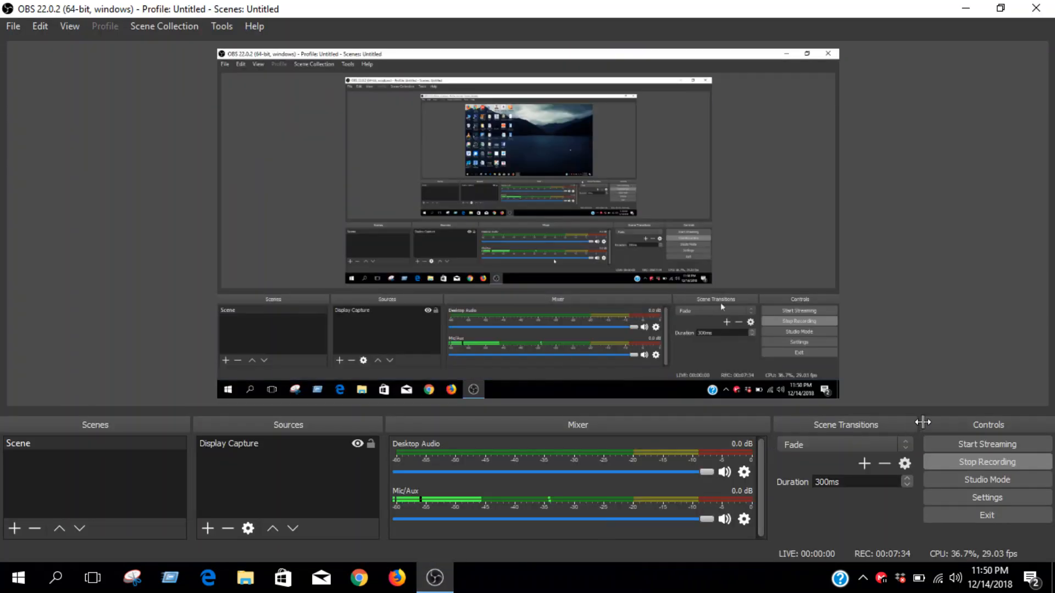